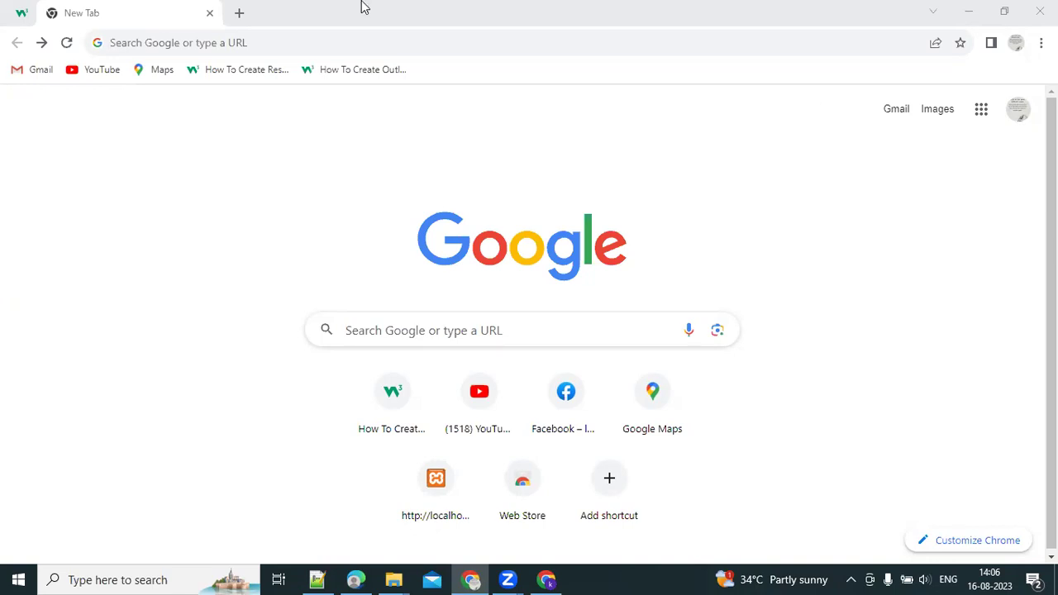
Search Google for 'chatgpt' from the Chrome address bar
left_click(133, 43)
type("chatgpt")
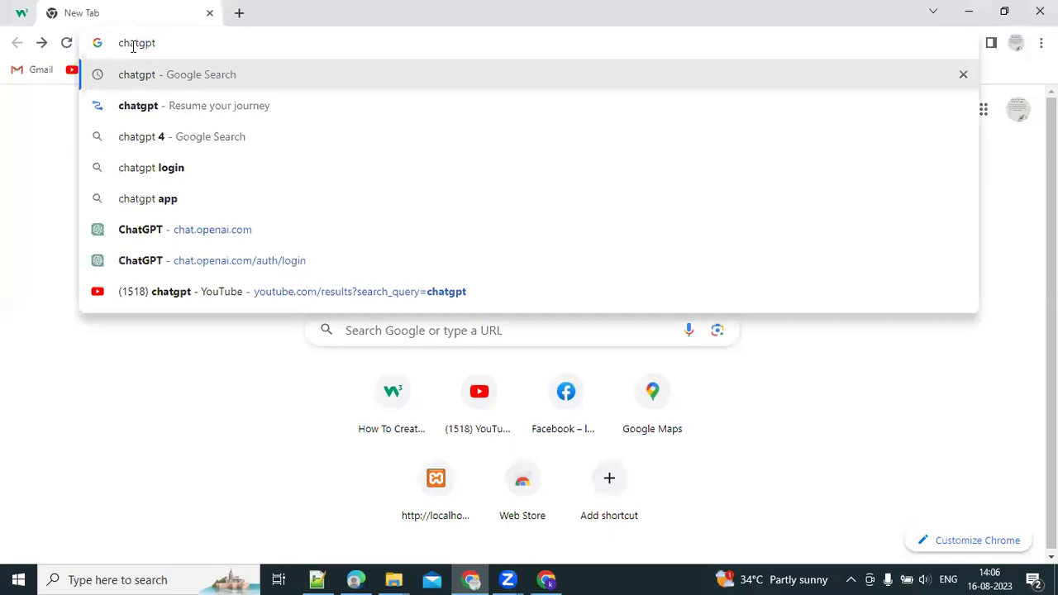
key("Return")
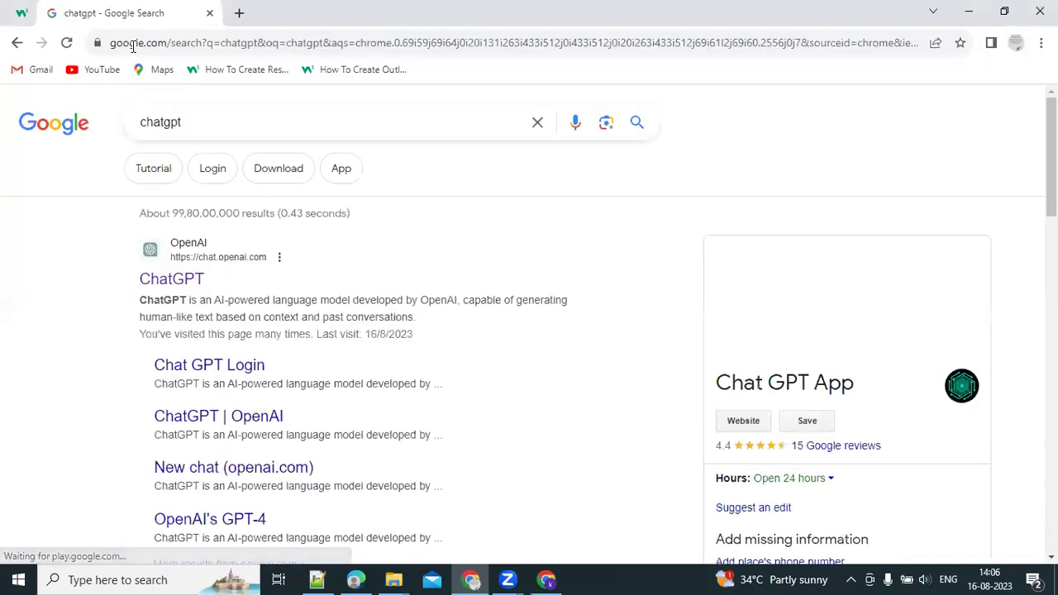
Open ChatGPT and draft the prompt: What is computer "provide professional presentation on this topic"
left_click(169, 281)
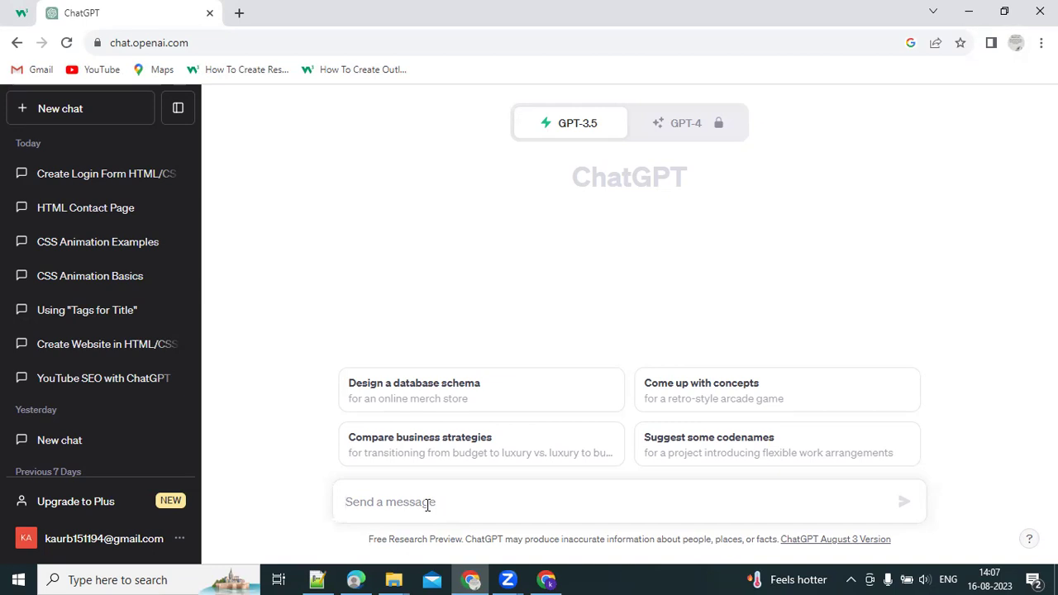
type("What is ci")
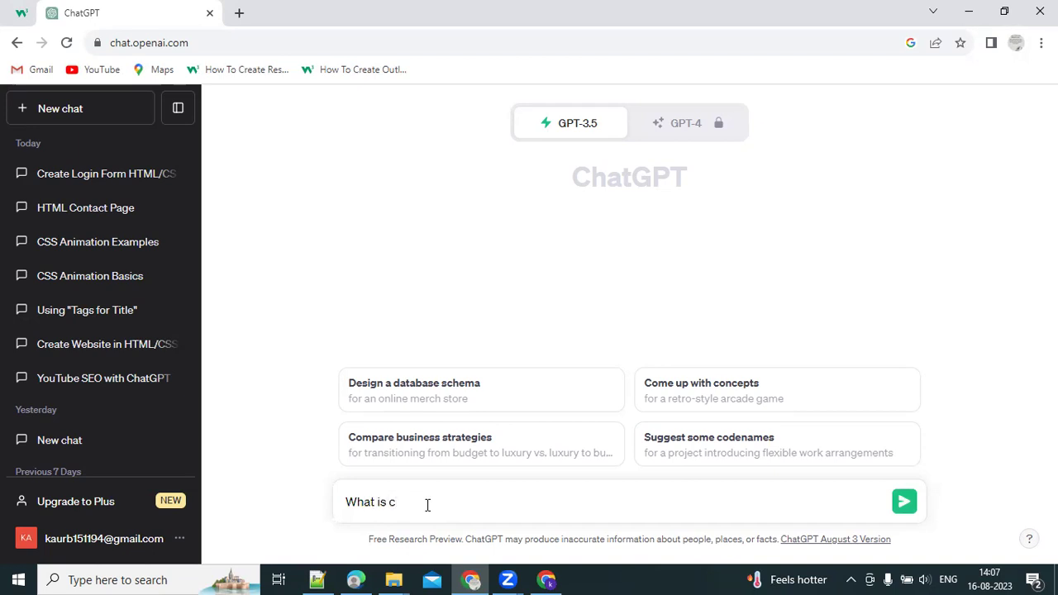
type("mpu")
type("ter")
type("\"")
key("Left")
type("pro")
type("vide professional ")
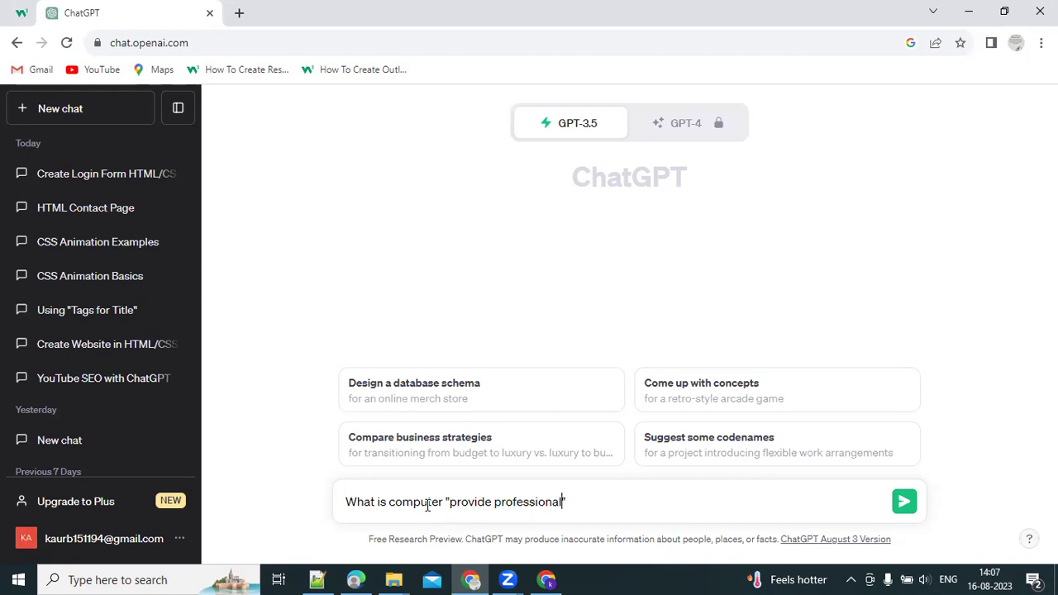
type("presentation on this topic")
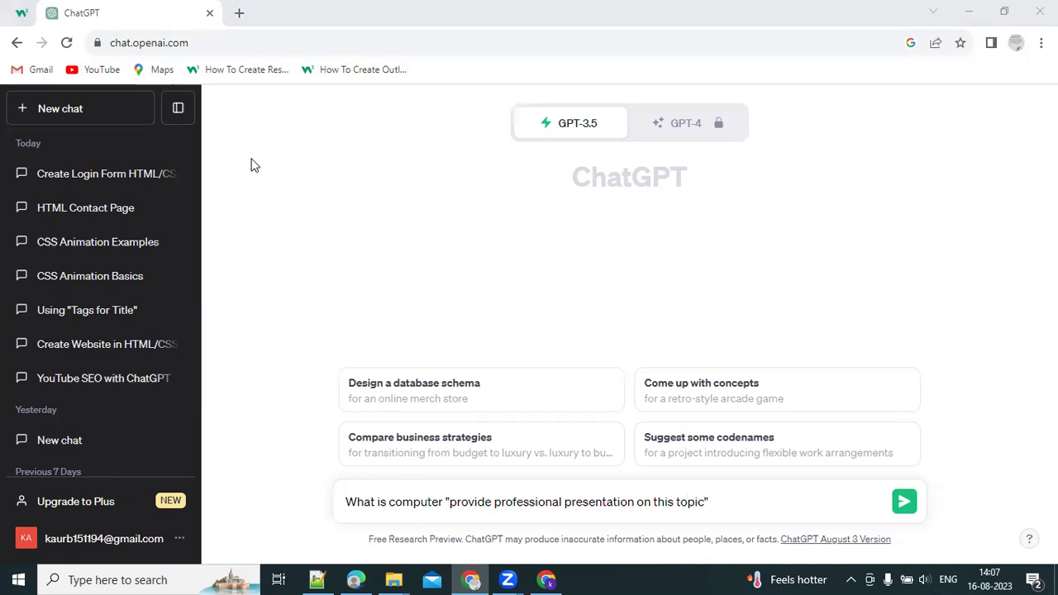
left_click(724, 503)
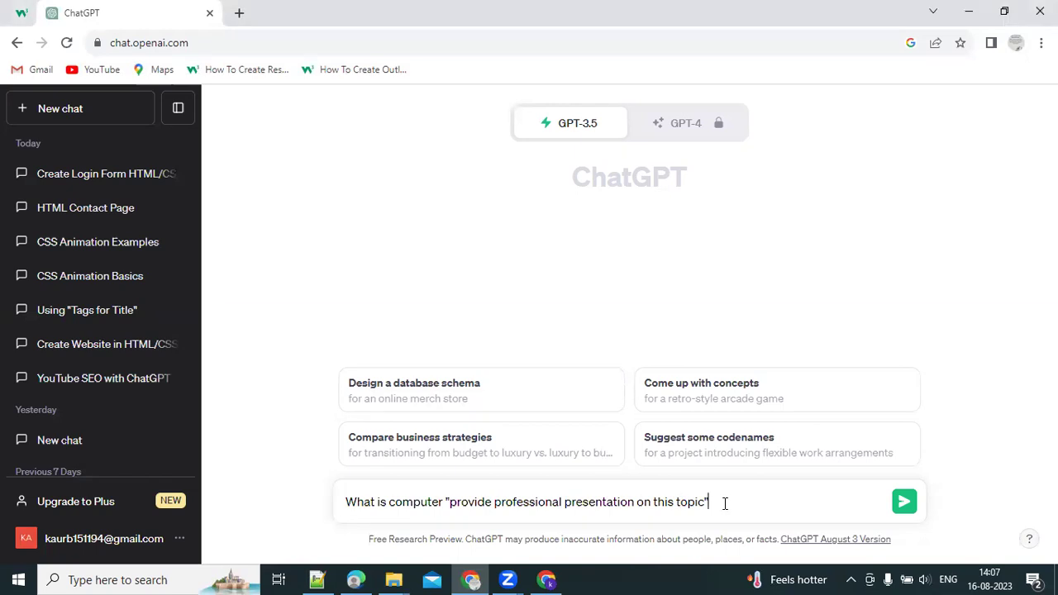
Send the professional presentation request and wait for ChatGPT's reply
key("Return")
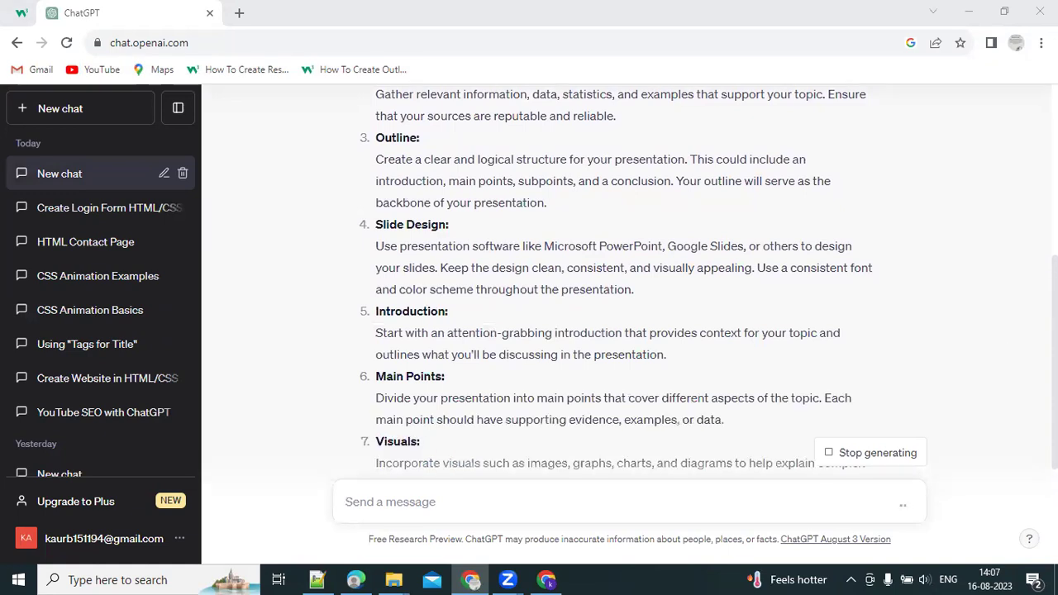
key("alt+Tab")
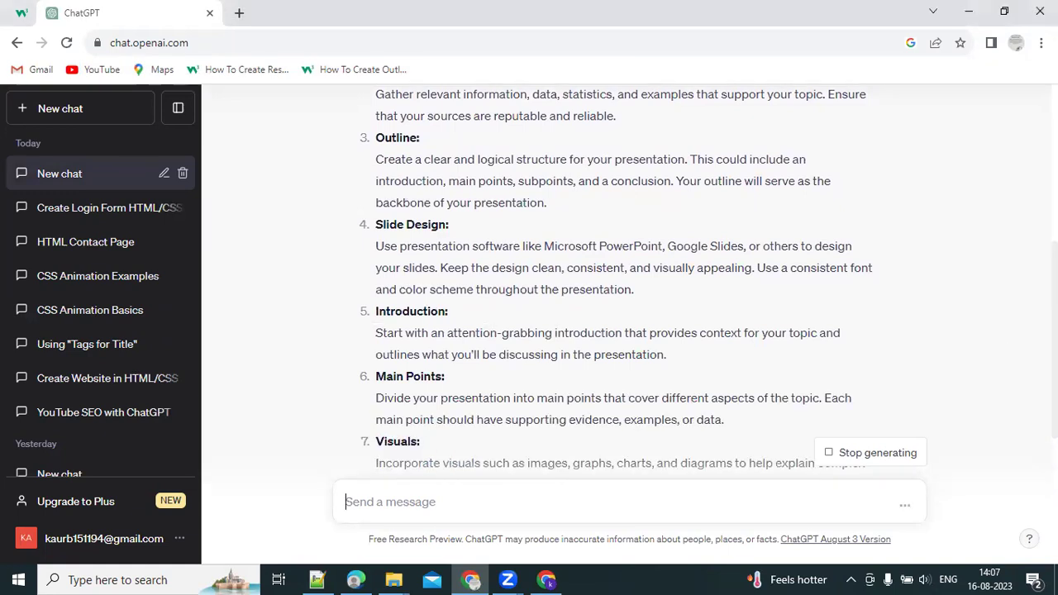
scroll(939, 309, "down", 5)
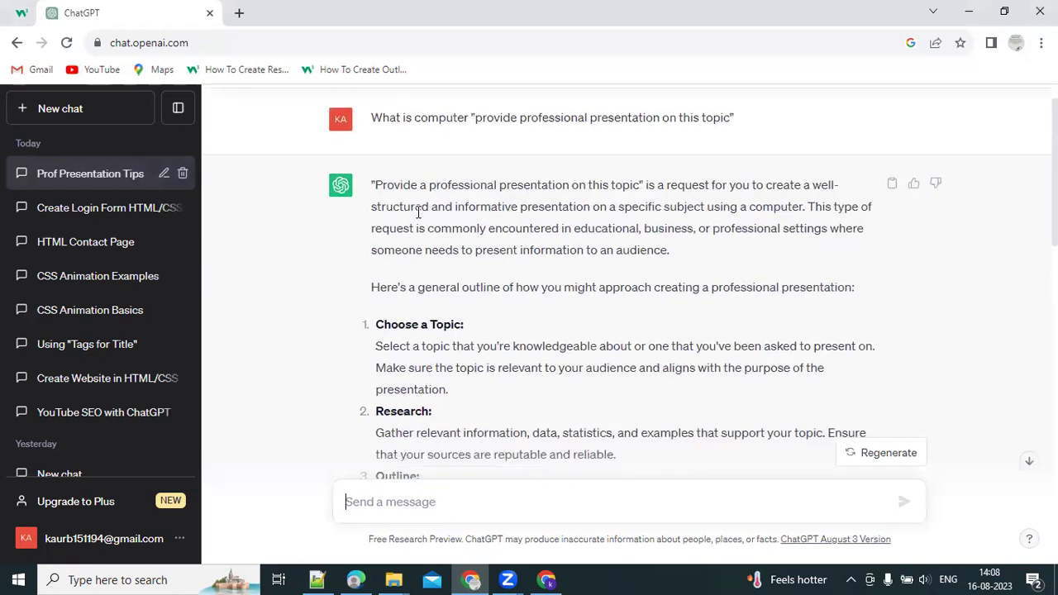
Read through the 15-step presentation outline, then return to the message box
mouse_move(378, 184)
left_mouse_down()
mouse_move(547, 226)
mouse_move(567, 334)
left_mouse_up()
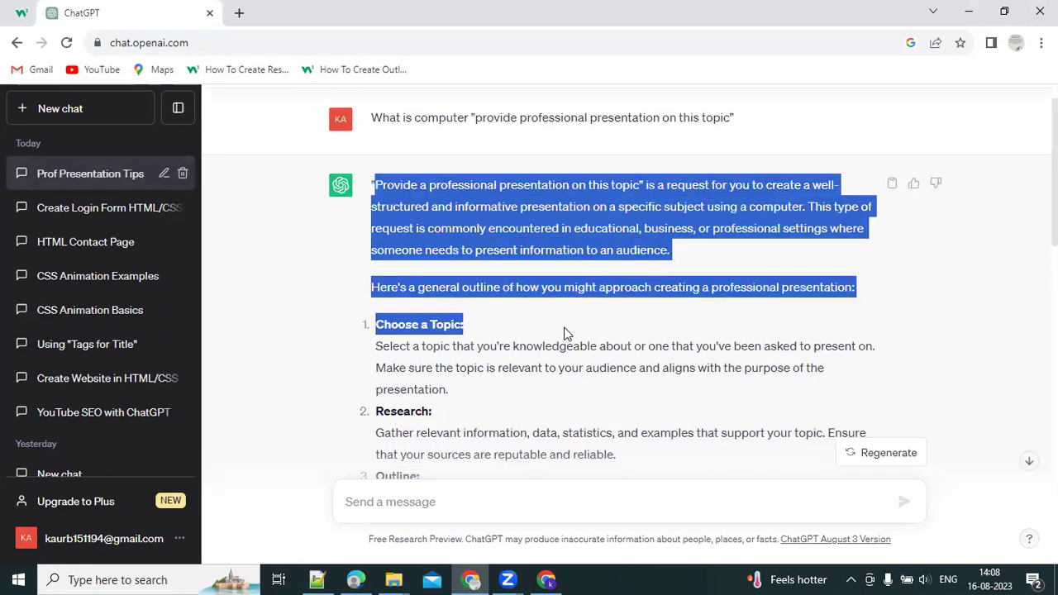
left_click(512, 337)
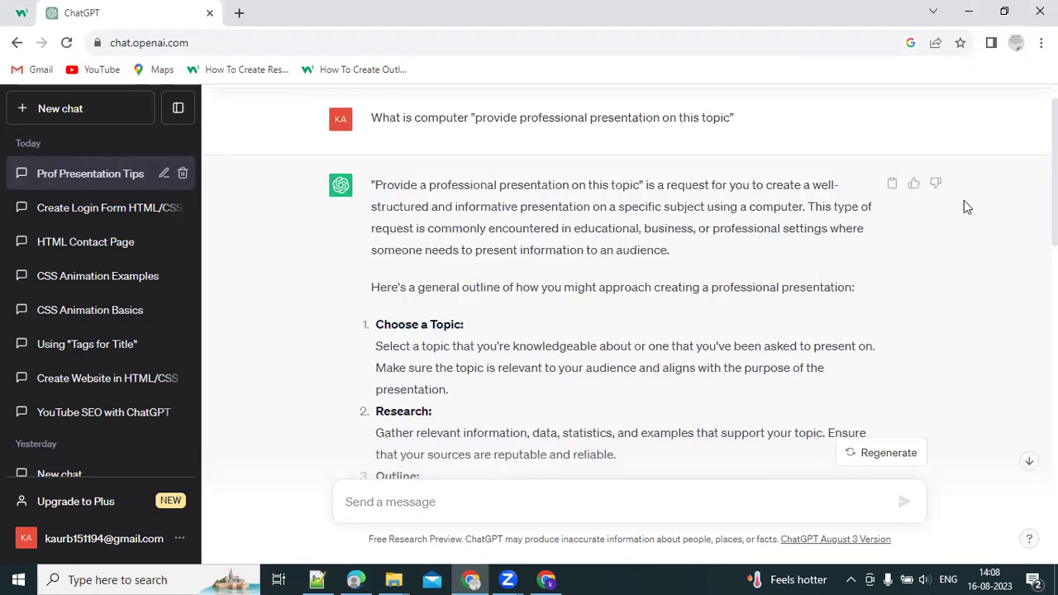
scroll(628, 289, "down", 4)
scroll(628, 289, "down", 4)
scroll(628, 290, "down", 4)
scroll(628, 289, "down", 1)
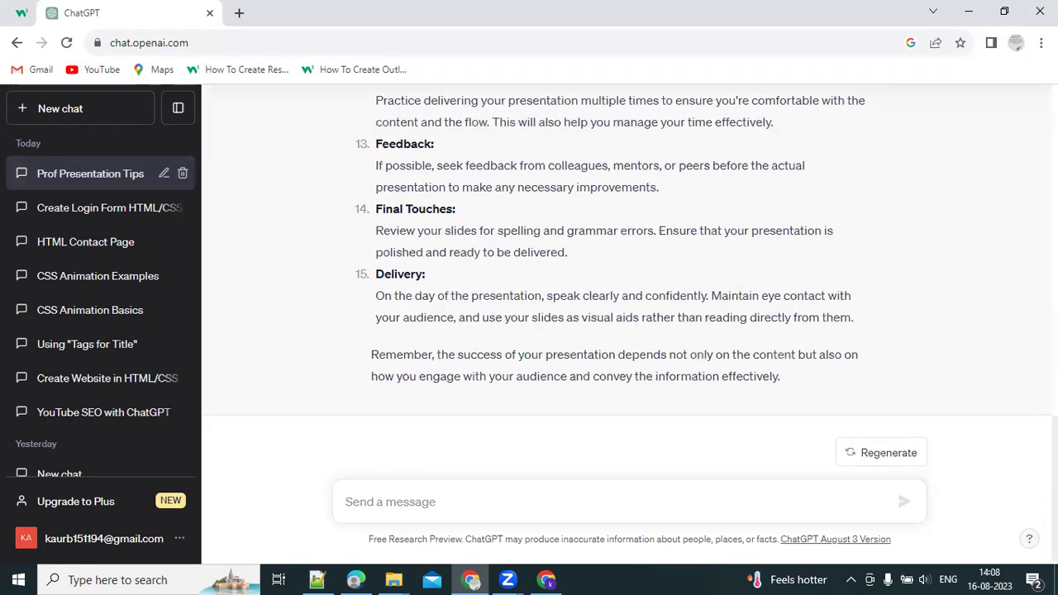
scroll(628, 289, "up", 2)
scroll(466, 156, "up", 10)
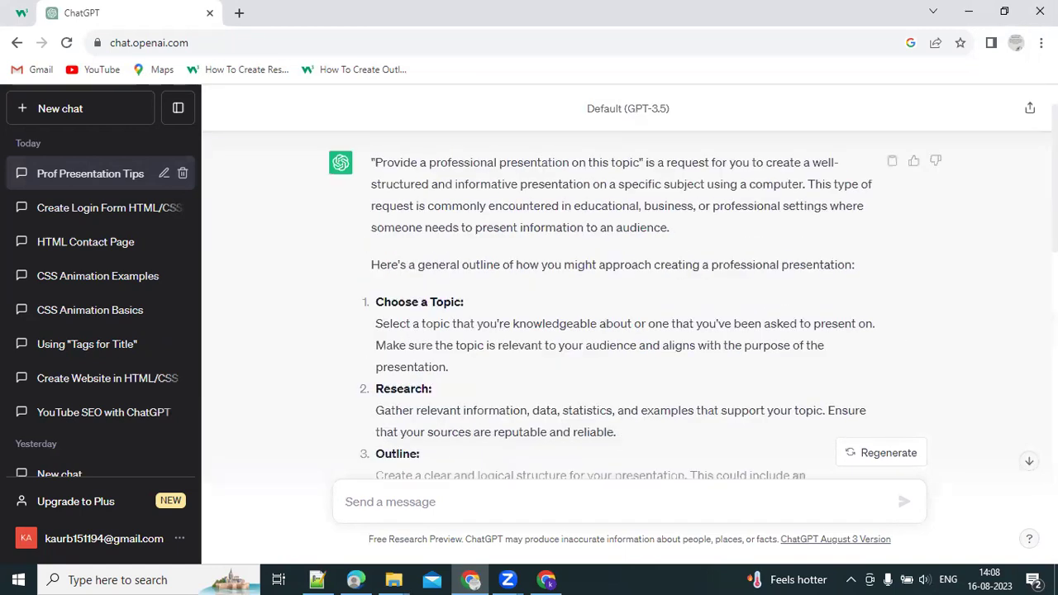
scroll(465, 156, "up", 1)
left_click_drag(372, 157, 741, 166)
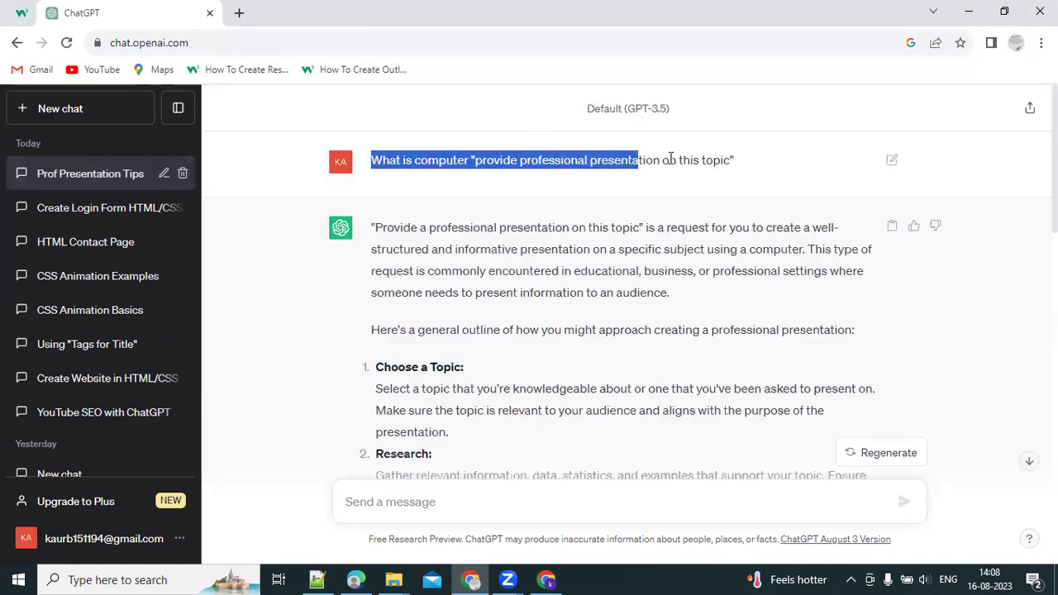
left_click(741, 166)
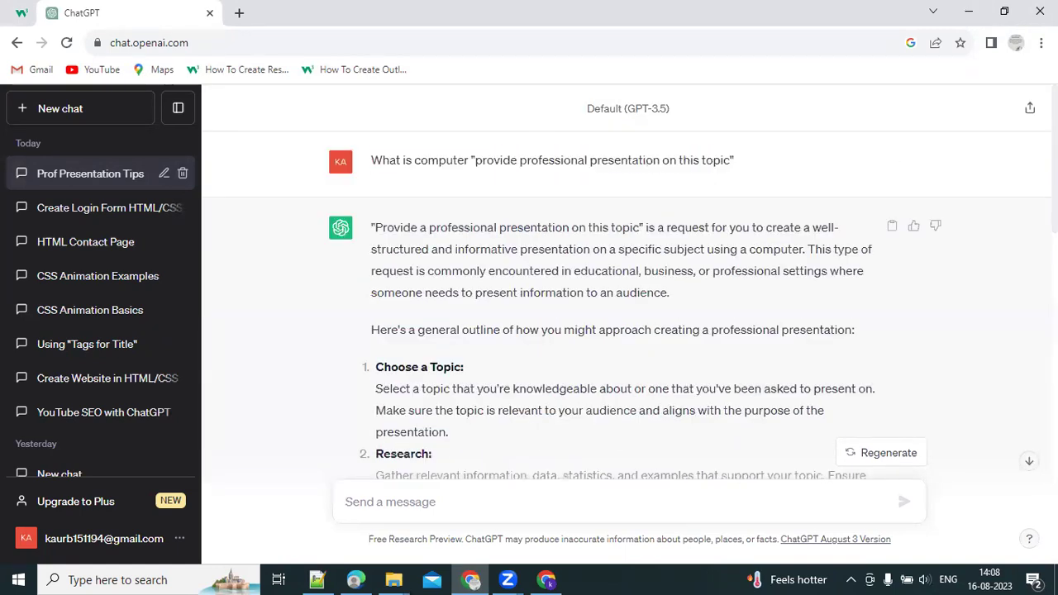
key("End")
left_click(453, 495)
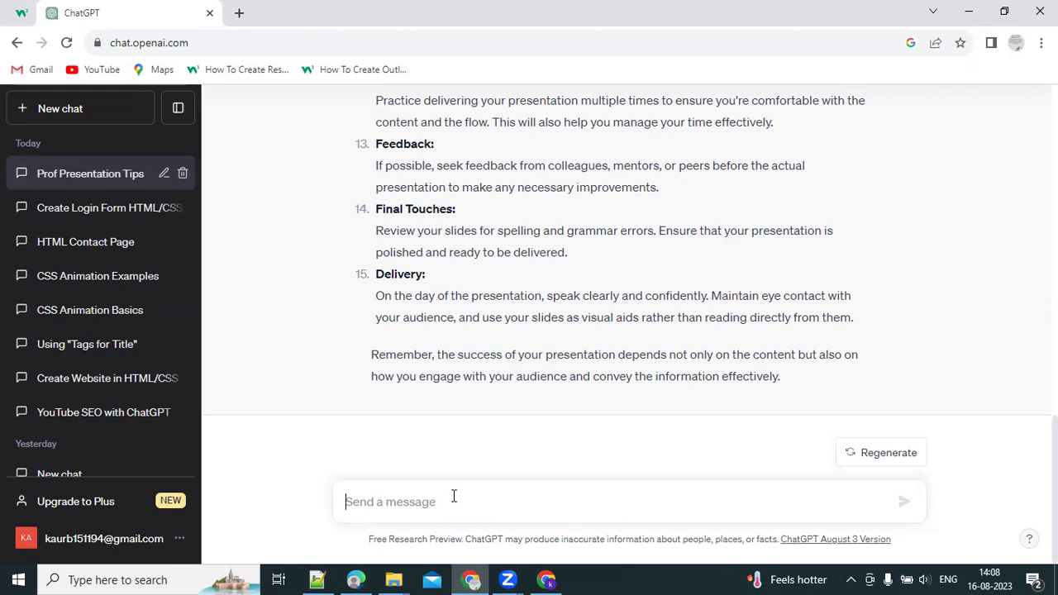
Send the prompt: What is Computer with limitations and benefits "PPT on this title"
type("What ")
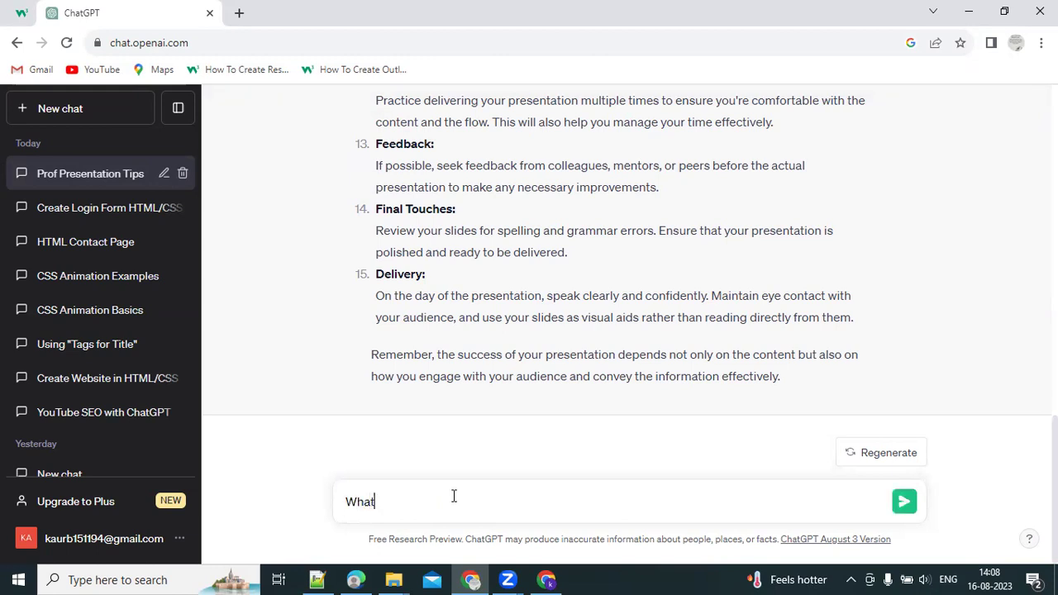
type("is Computer with limitations ")
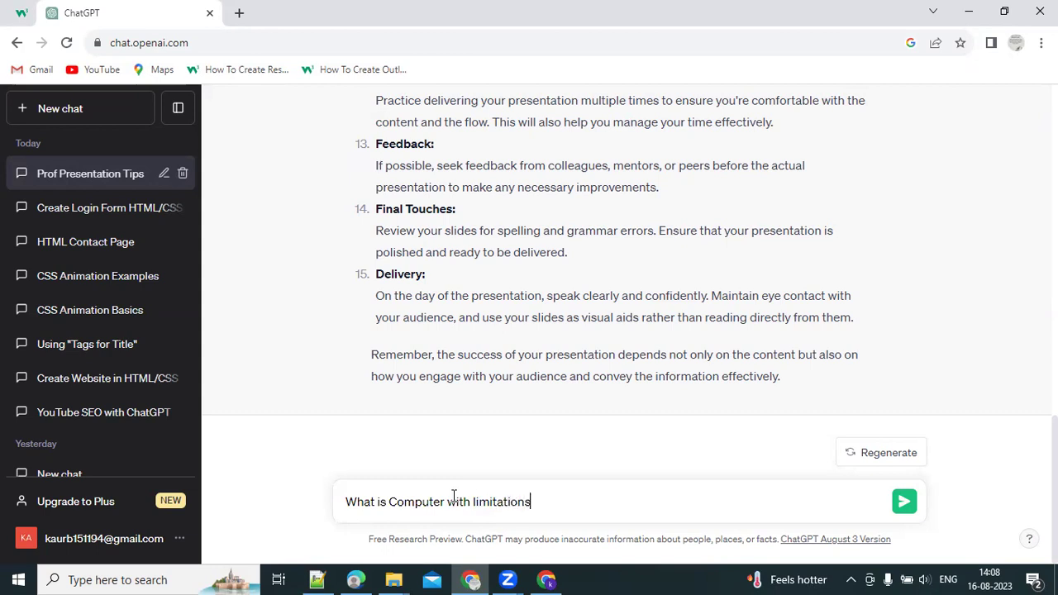
type("and beb")
key("BackSpace")
type("nefits ")
type("\"")
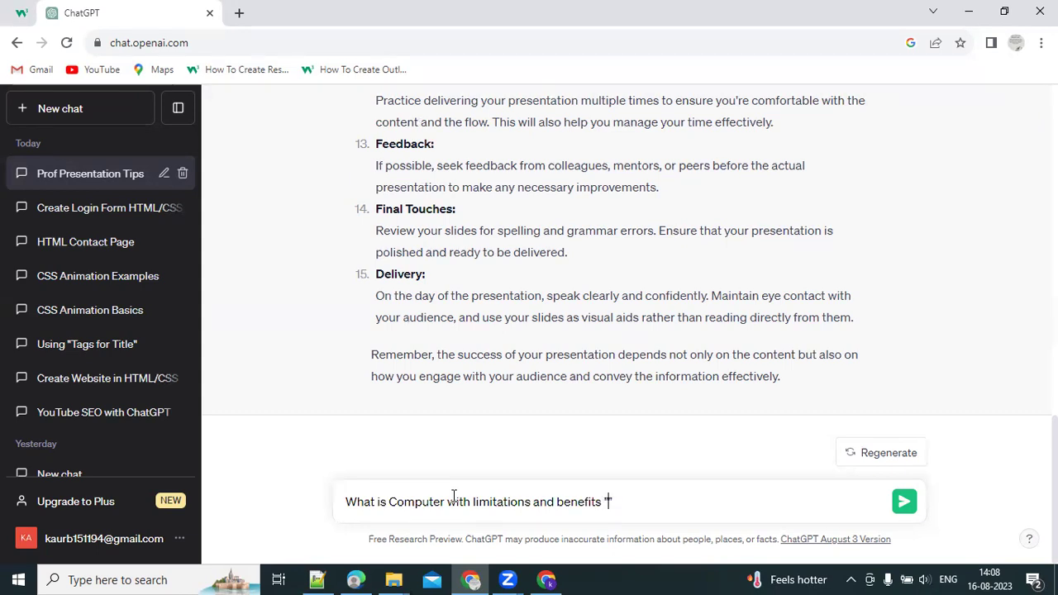
type("PPT on this ")
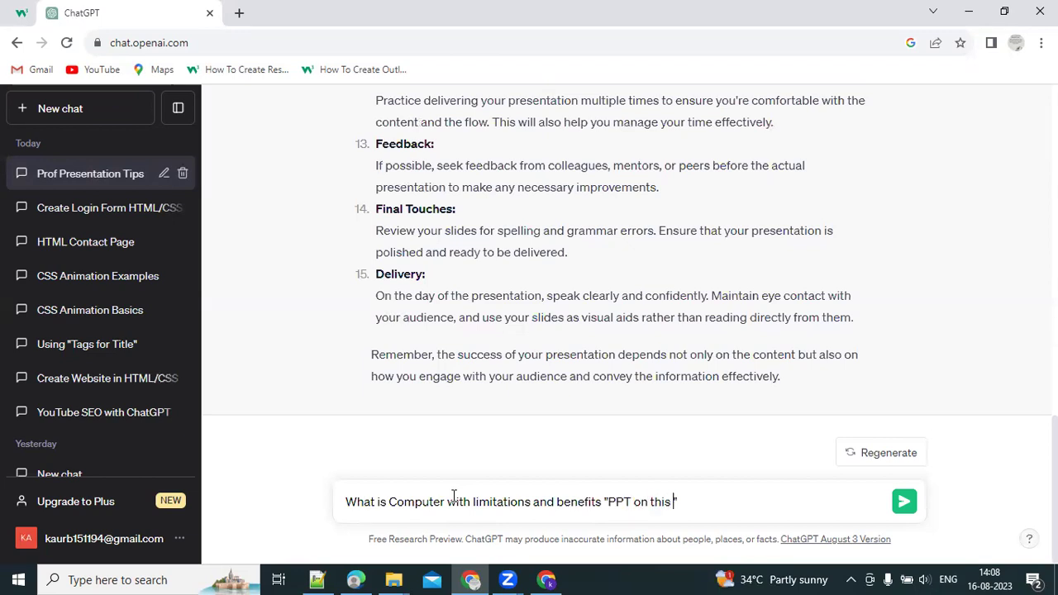
type("title")
key("Return")
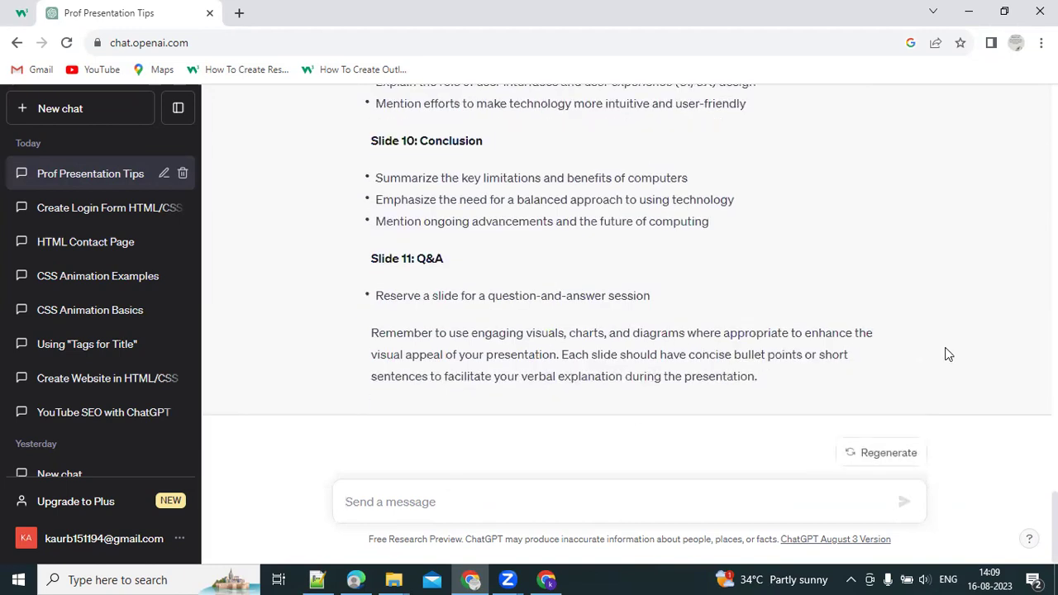
scroll(1021, 298, "up", 3)
scroll(1025, 163, "up", 10)
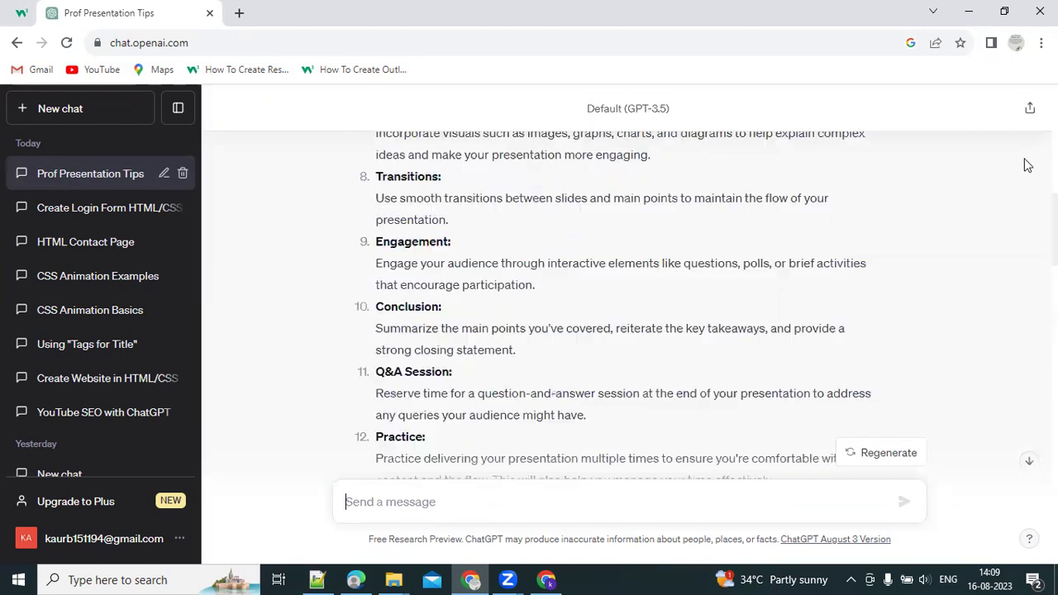
scroll(1024, 162, "up", 5)
scroll(1024, 162, "down", 2)
scroll(627, 281, "down", 5)
scroll(627, 280, "down", 5)
scroll(627, 281, "up", 10)
scroll(627, 280, "up", 5)
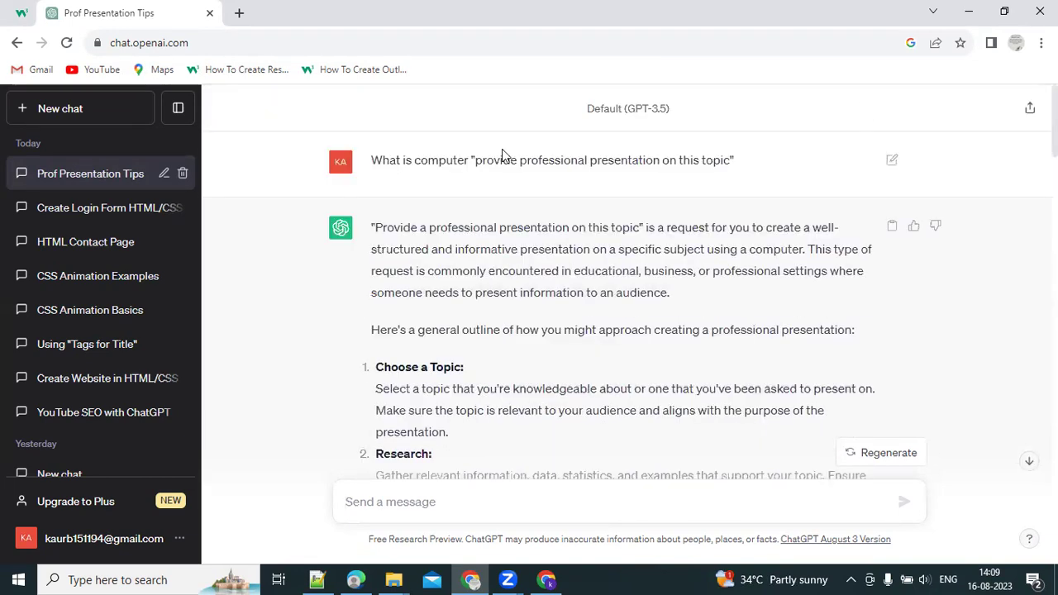
left_click_drag(371, 160, 768, 172)
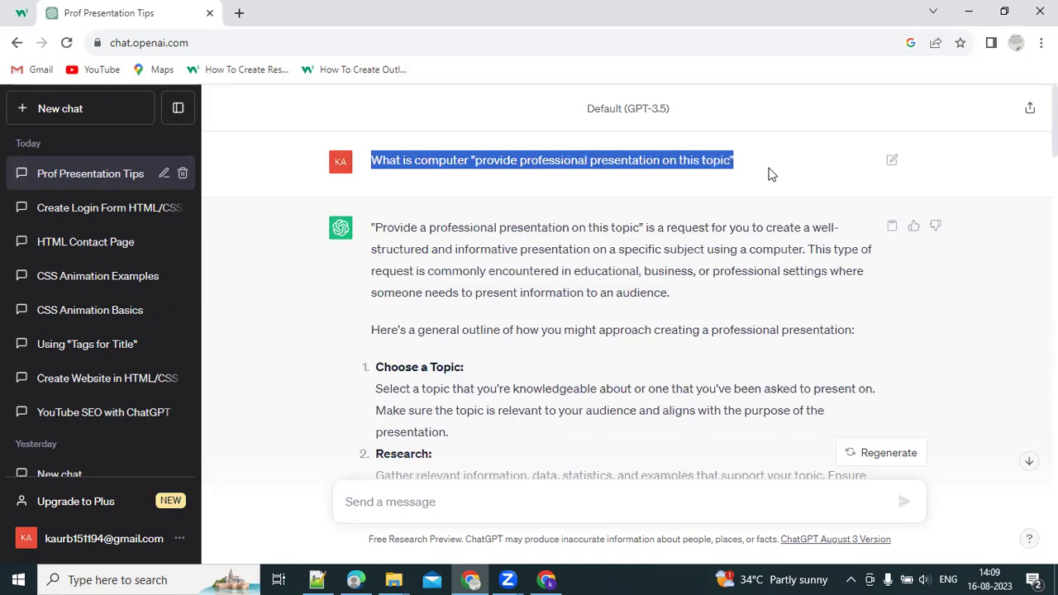
left_click(796, 174)
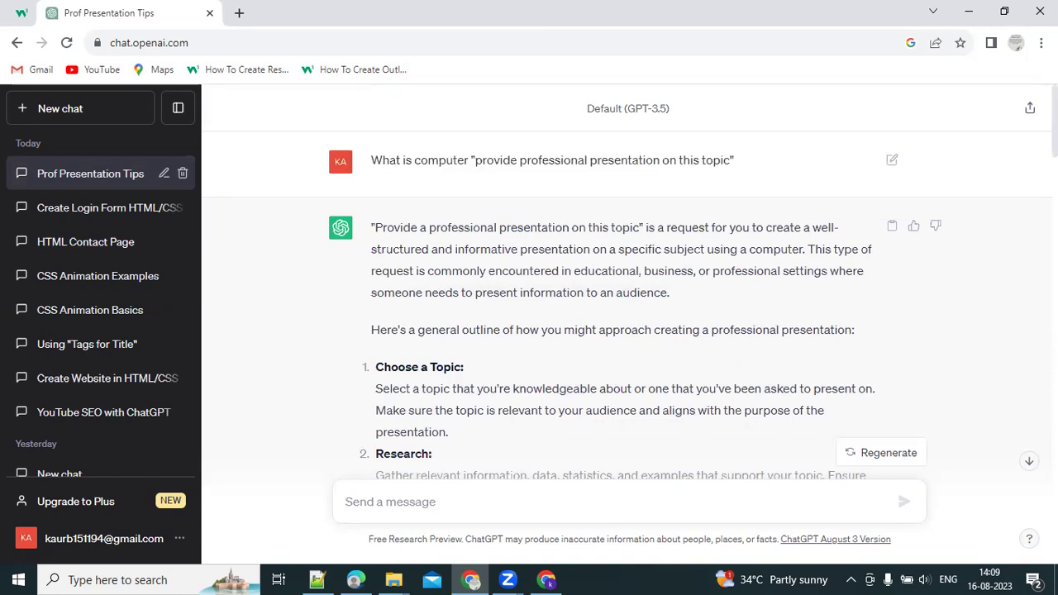
scroll(740, 220, "down", 2)
scroll(740, 220, "down", 10)
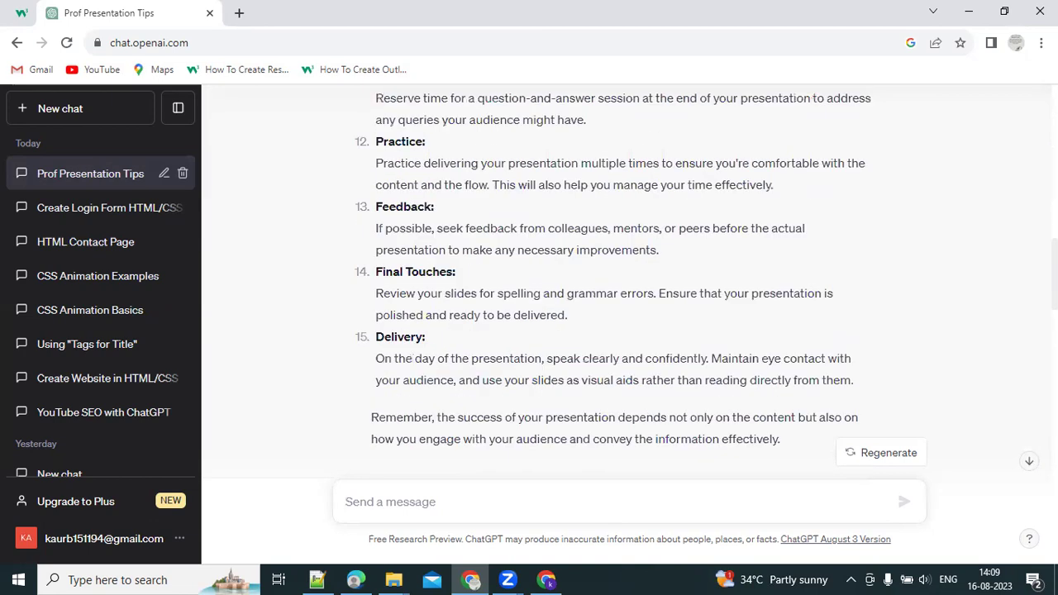
scroll(740, 220, "down", 5)
left_click_drag(732, 213, 368, 213)
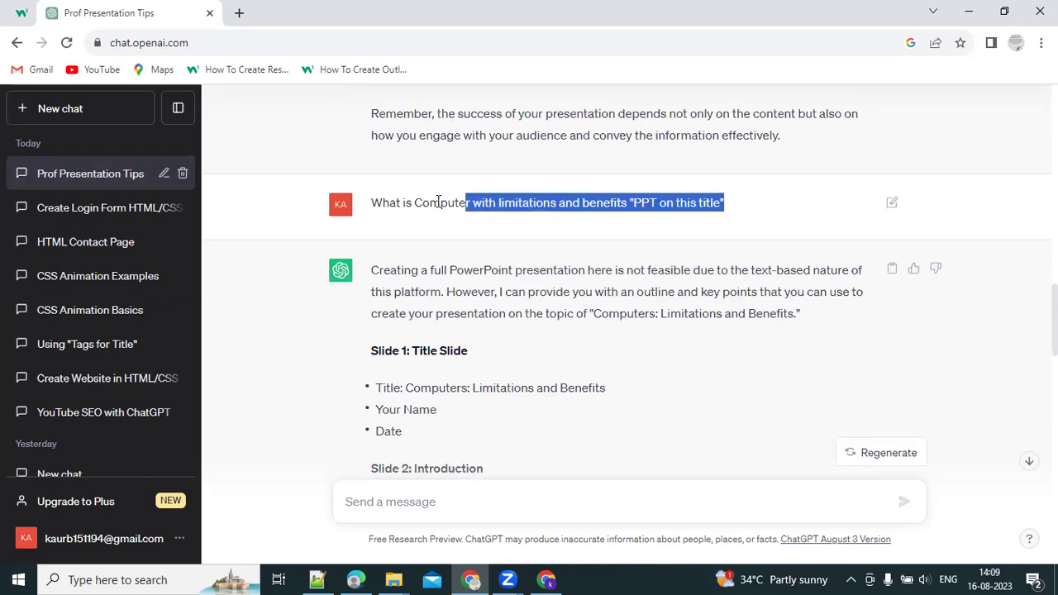
left_click(763, 186)
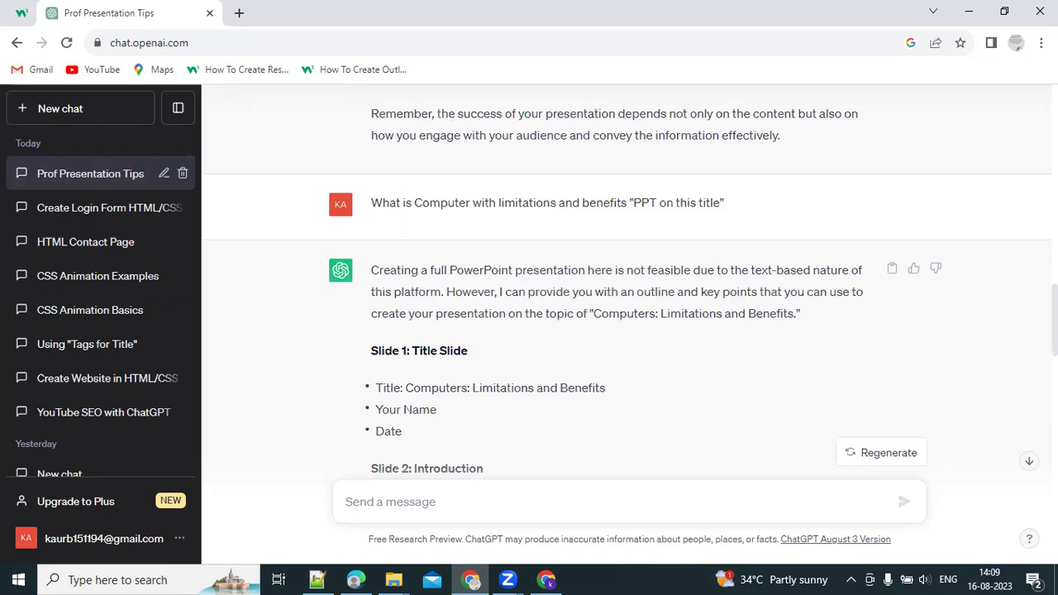
scroll(628, 281, "down", 2)
scroll(633, 237, "up", 1)
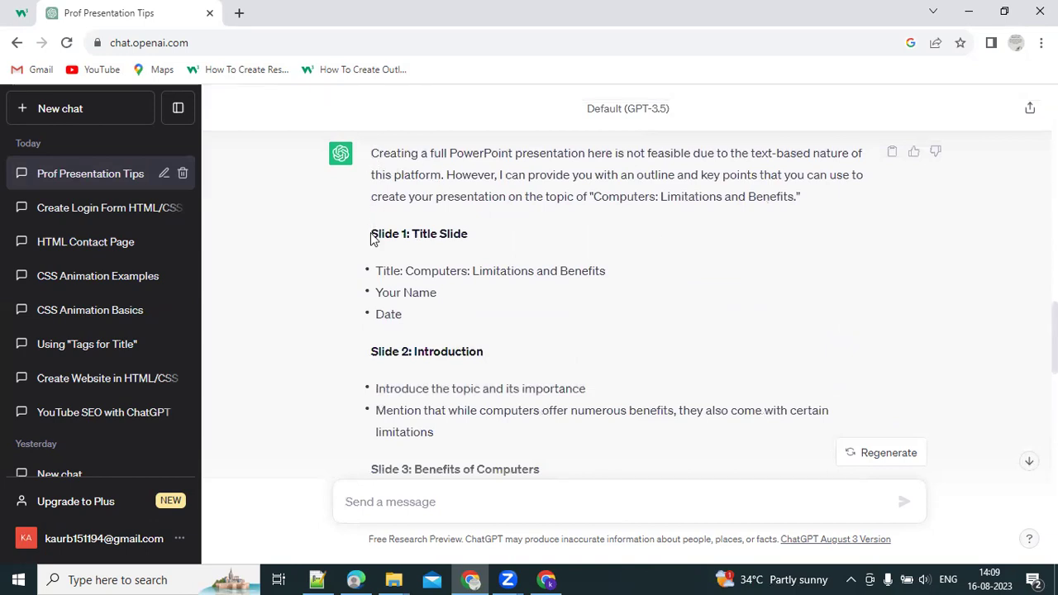
left_click_drag(370, 235, 477, 243)
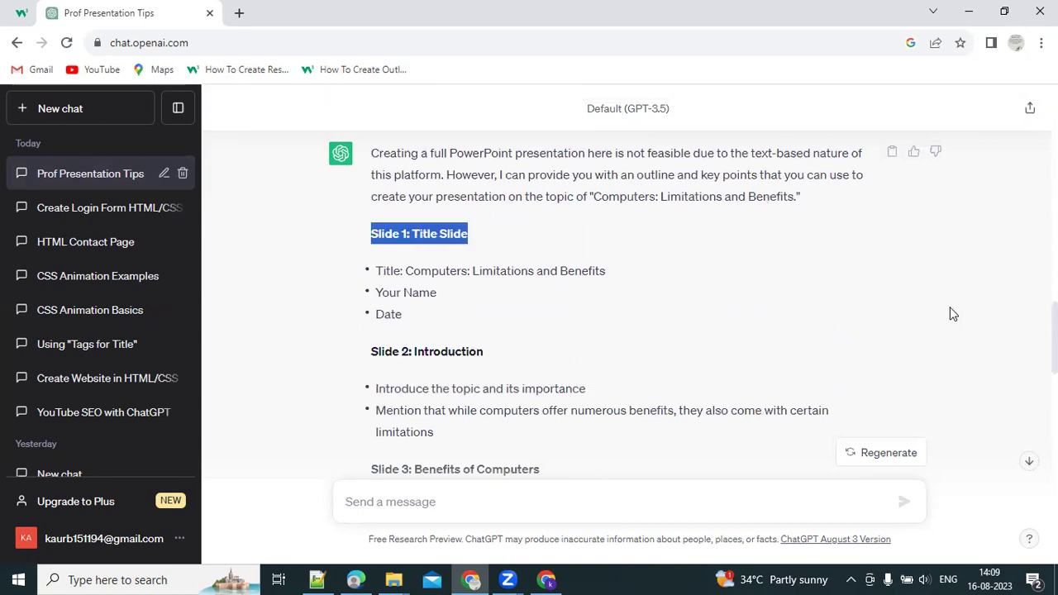
left_click(714, 369)
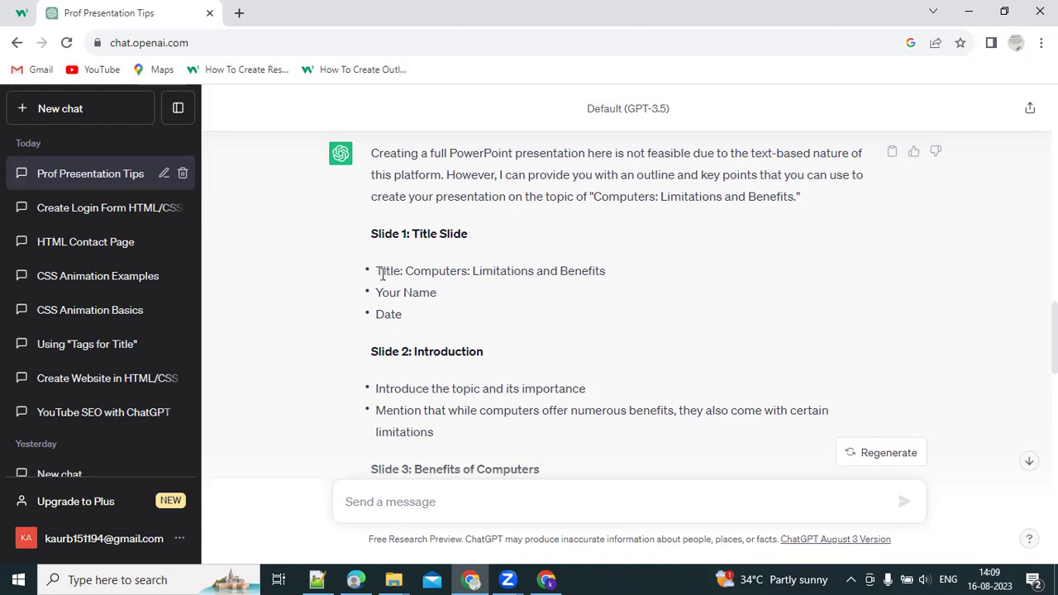
left_click_drag(375, 271, 487, 314)
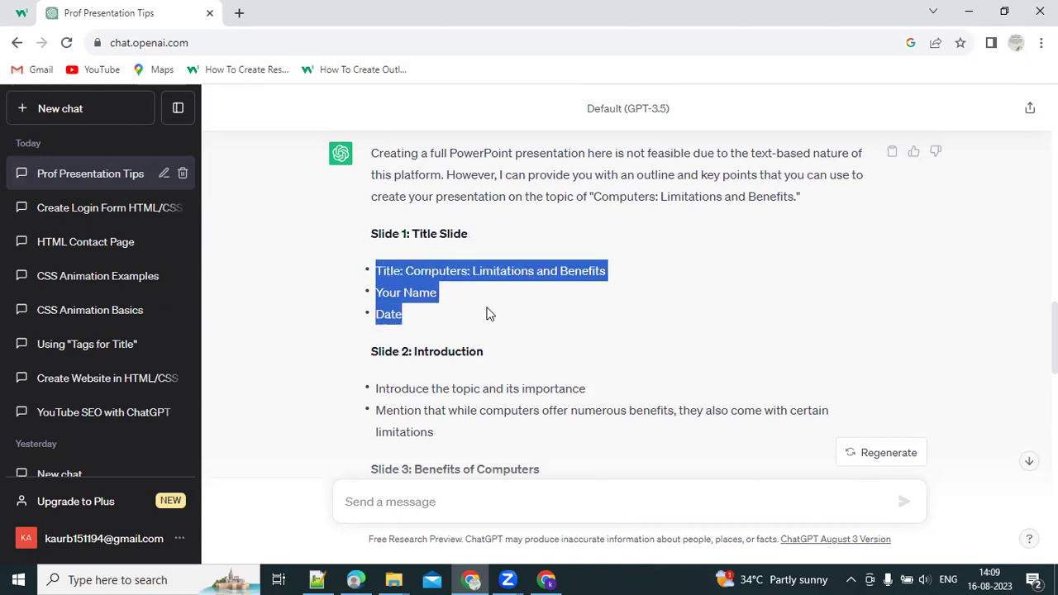
left_click(469, 307)
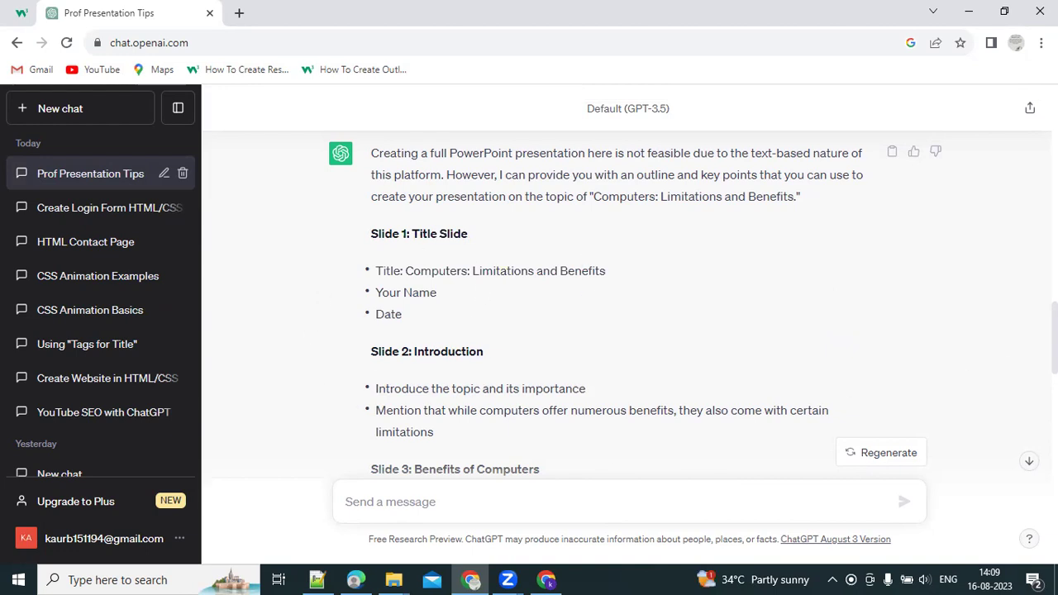
scroll(633, 264, "down", 2)
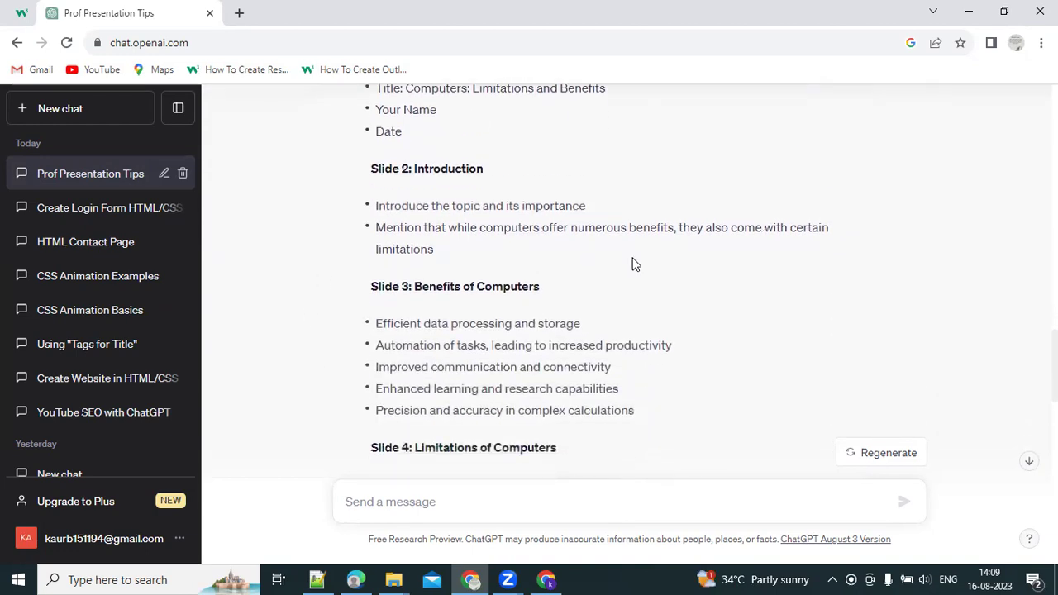
left_click_drag(406, 168, 529, 179)
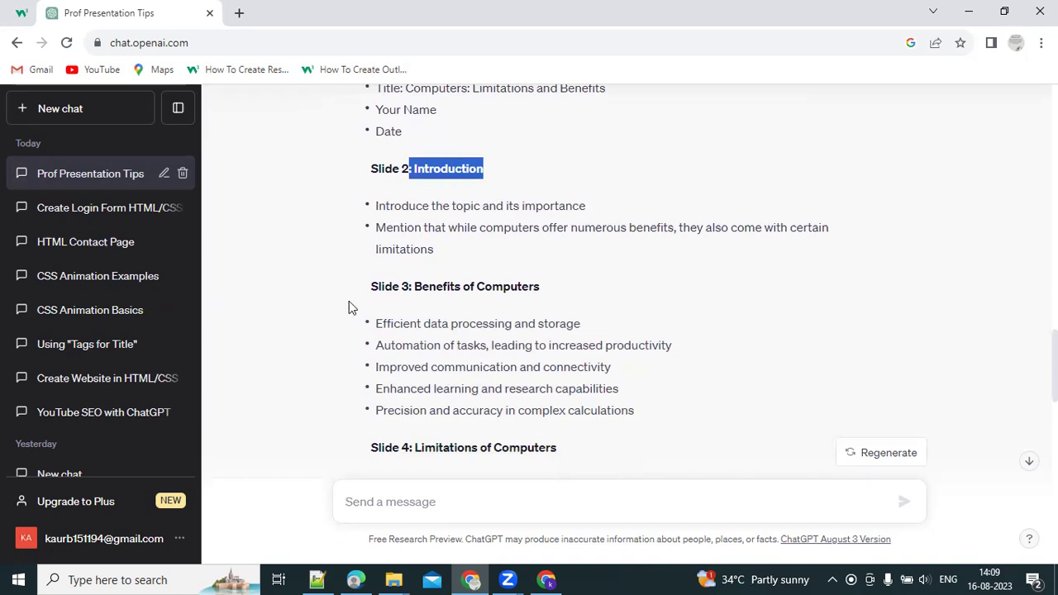
Ask ChatGPT 'definition of computer' at the end of the conversation
key("End")
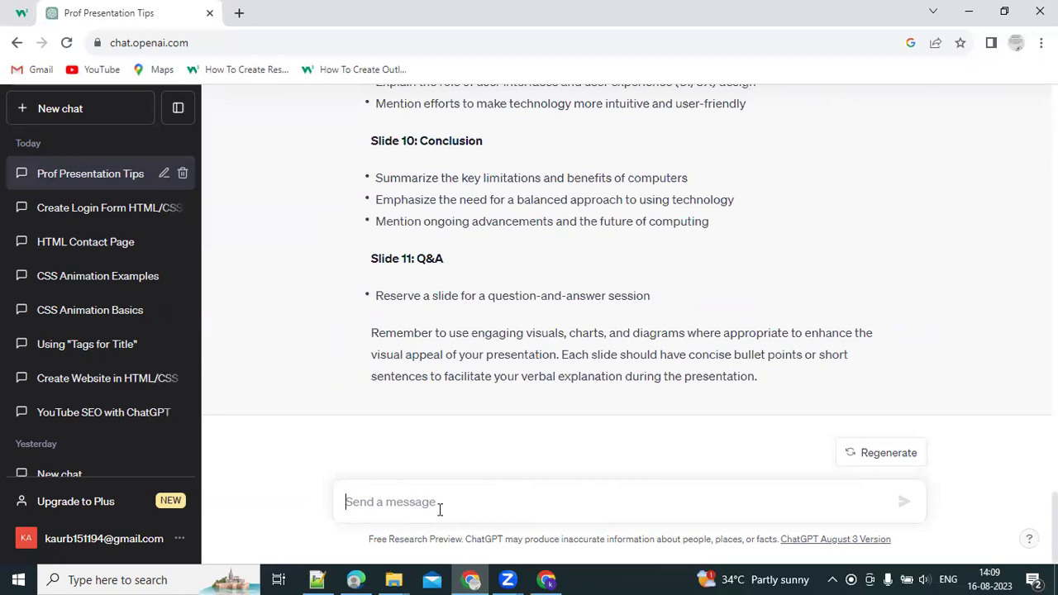
type("definition of computer")
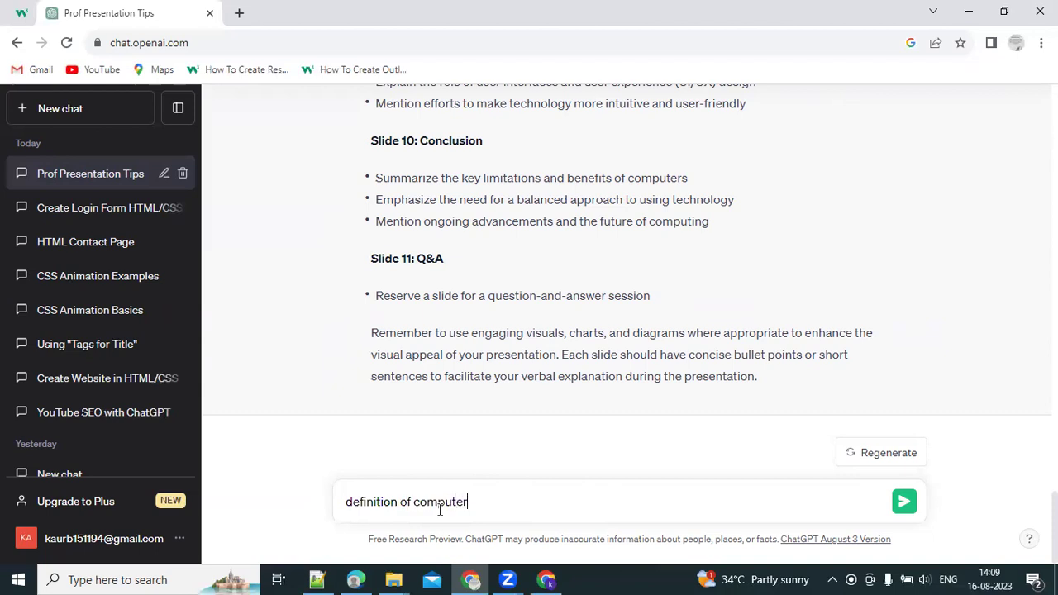
key("Return")
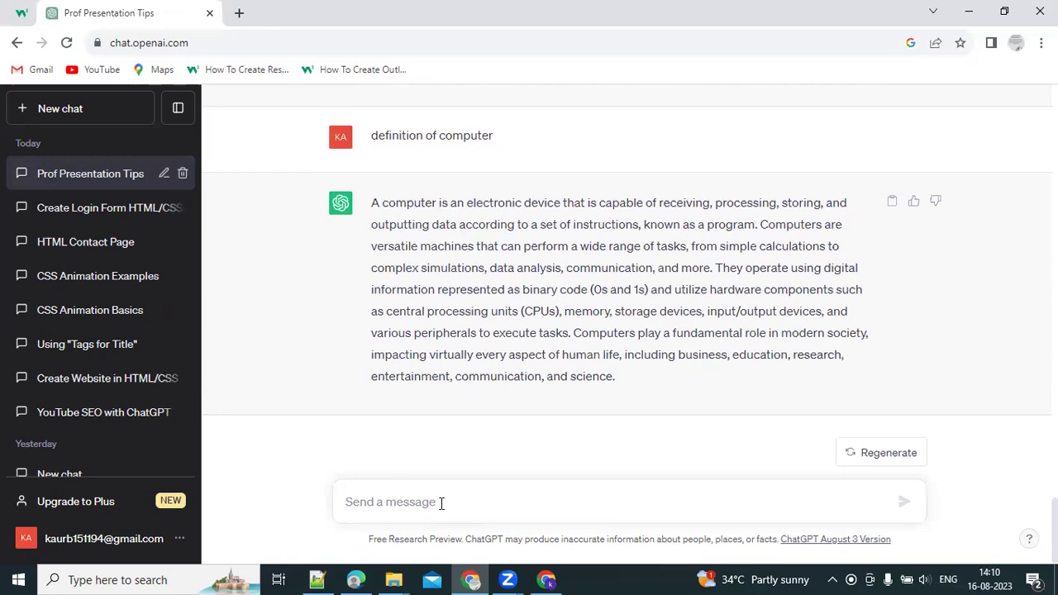
Send 'generations of computer "PPT on this title"' for an 11-slide outline
type("generations of comp")
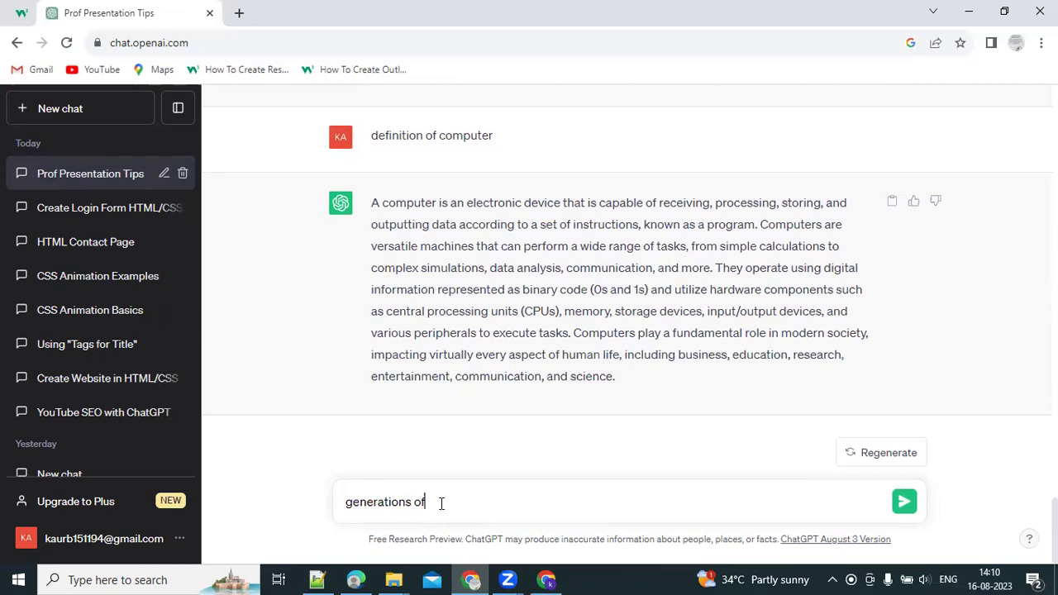
type("uter \"")
type("PPT on this title")
key("Return")
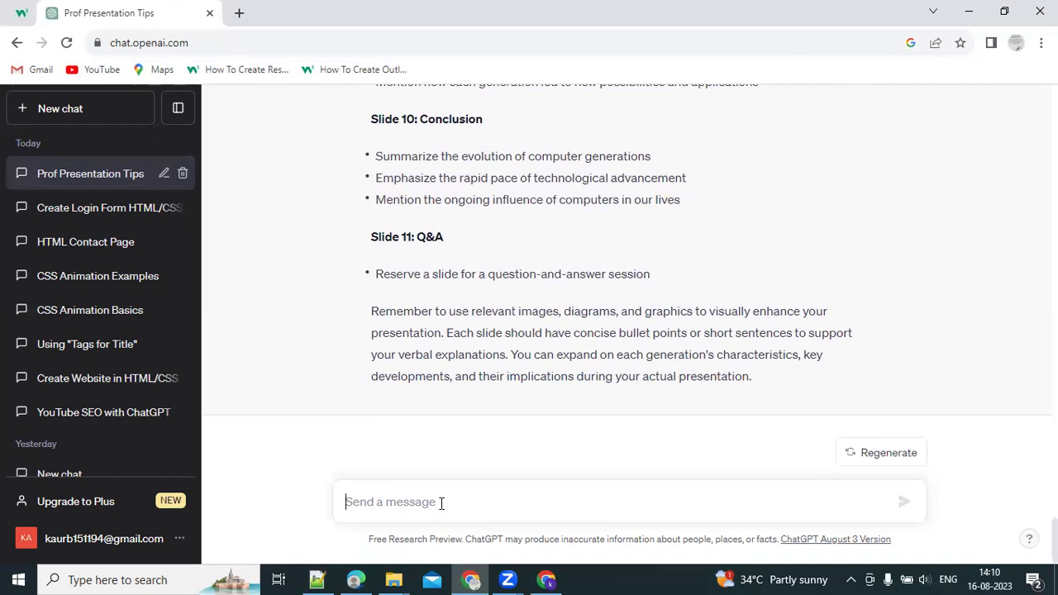
In a new chat, send 'How to create website "provide PPT on this title"'
left_click(441, 503)
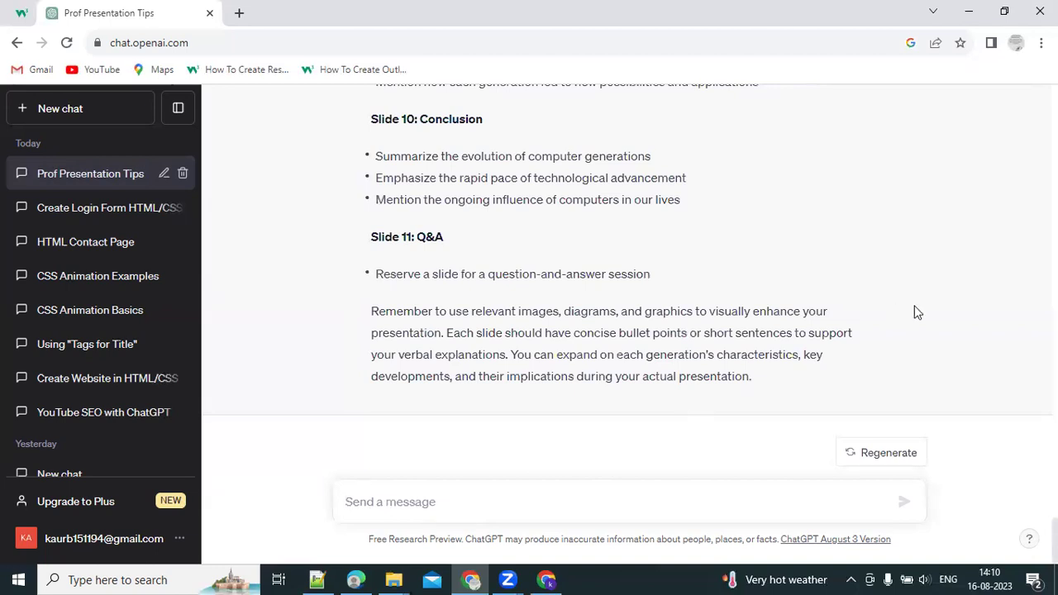
left_click_drag(1055, 537, 1055, 464)
scroll(544, 457, "down", 15)
left_click(64, 110)
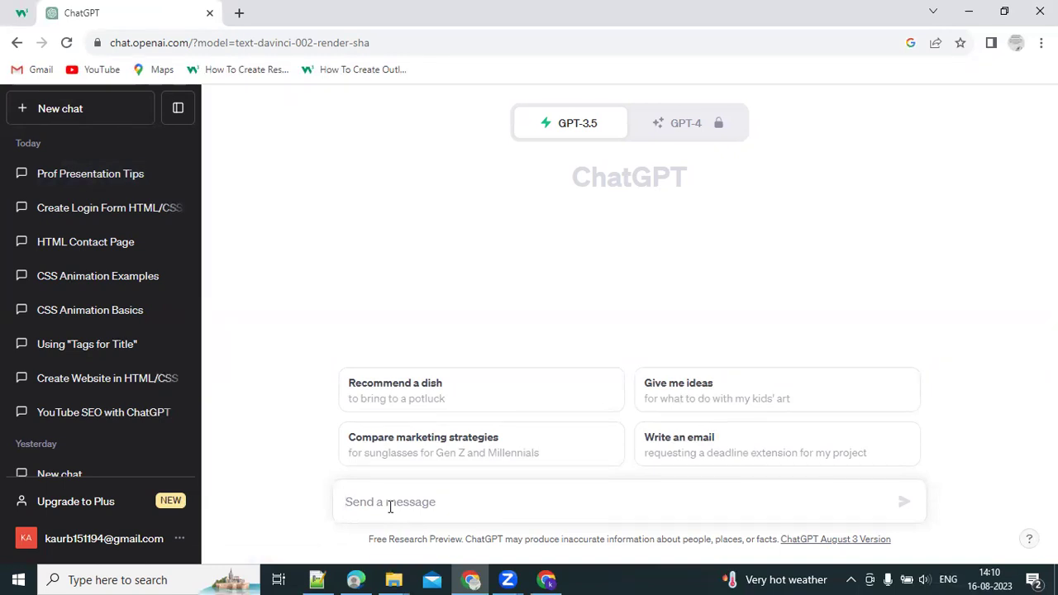
type("How")
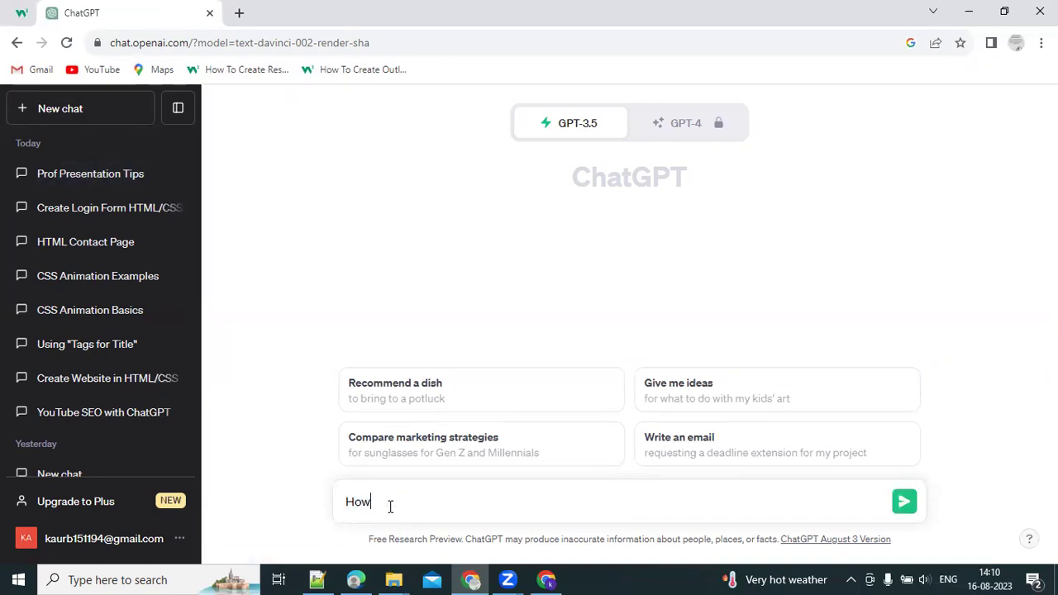
type(" to ")
type("create ")
type("website")
type("provide PPT on thi")
type("s tit")
type("le")
key("Return")
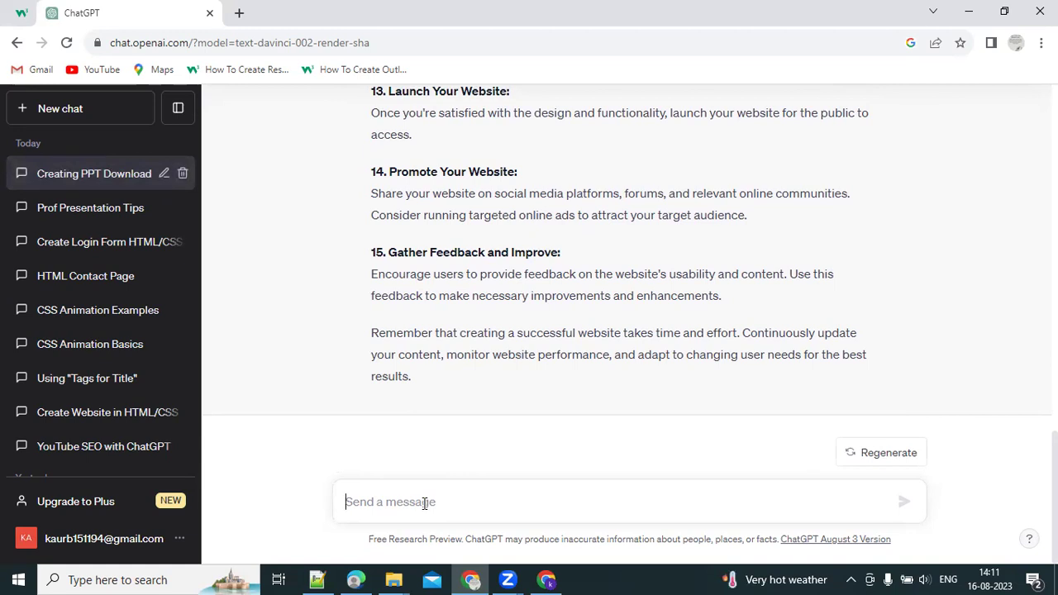
Send 'PPT on artificial Intelligence' to get a 14-slide outline ending in References
type("PPT on ")
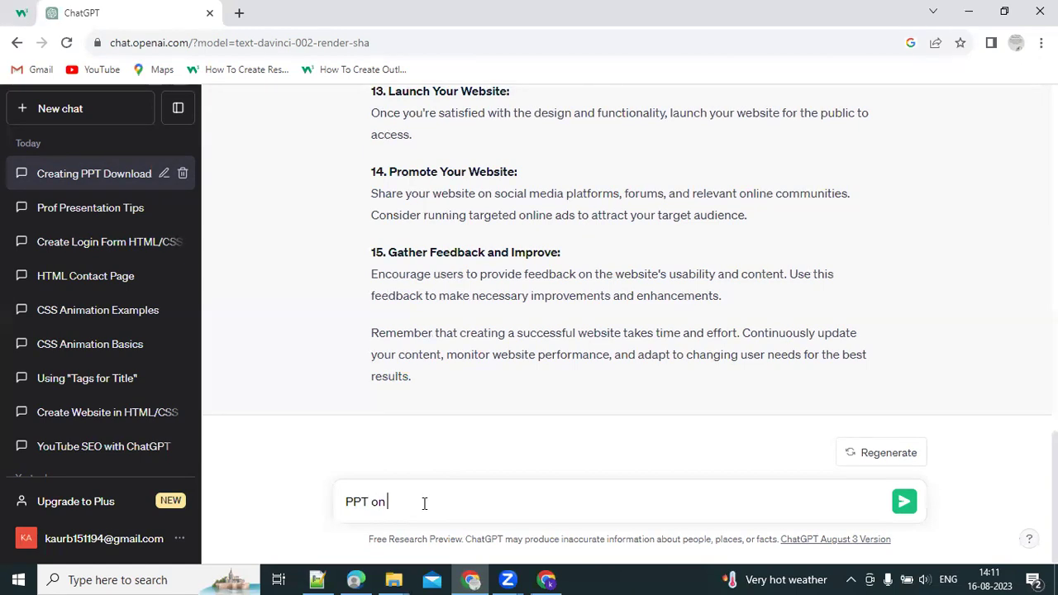
type("artificial In")
type("telligence")
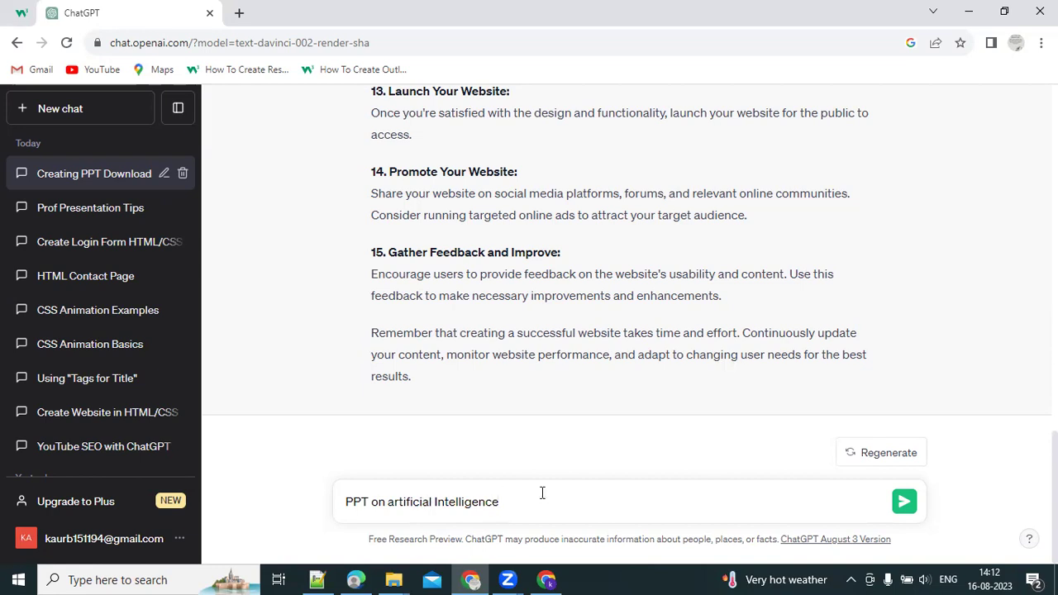
key("Return")
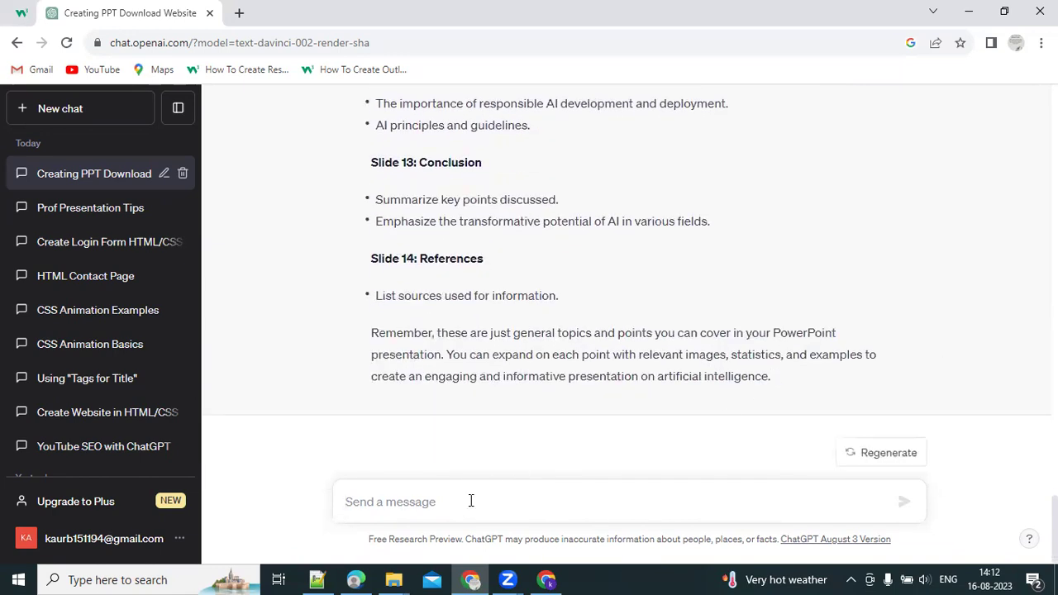
Send 'add definition and limitations of AI' to extend the AI outline
type("add")
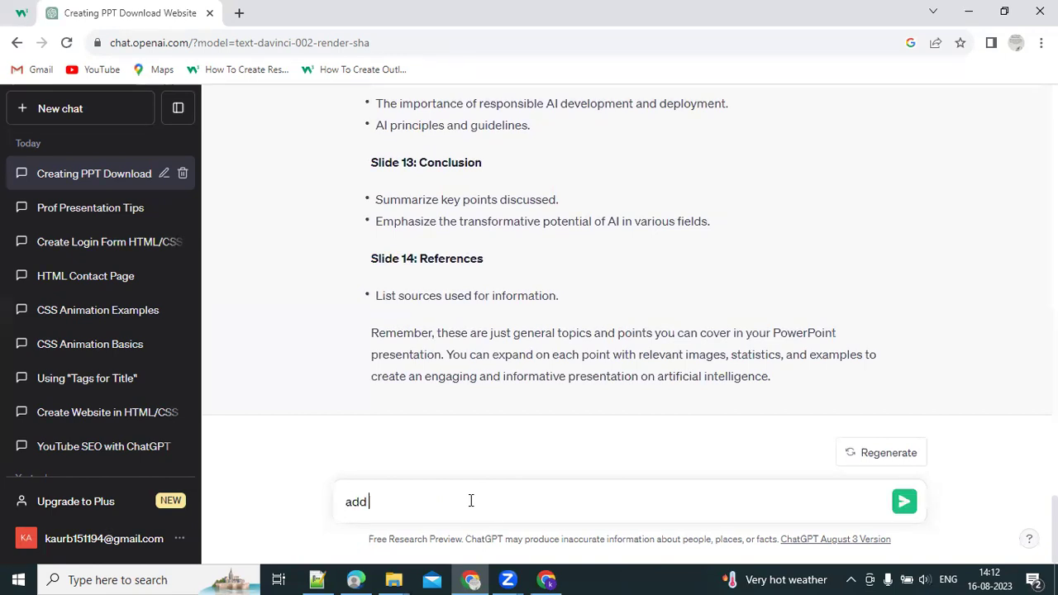
type(" definition ")
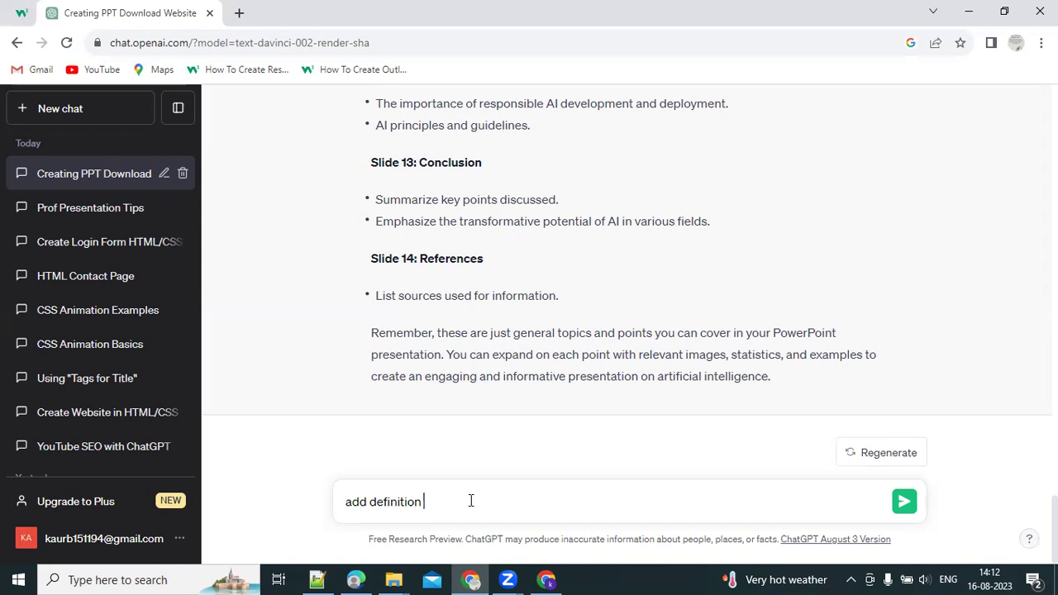
type("and l")
type("imitations of AI")
key("Return")
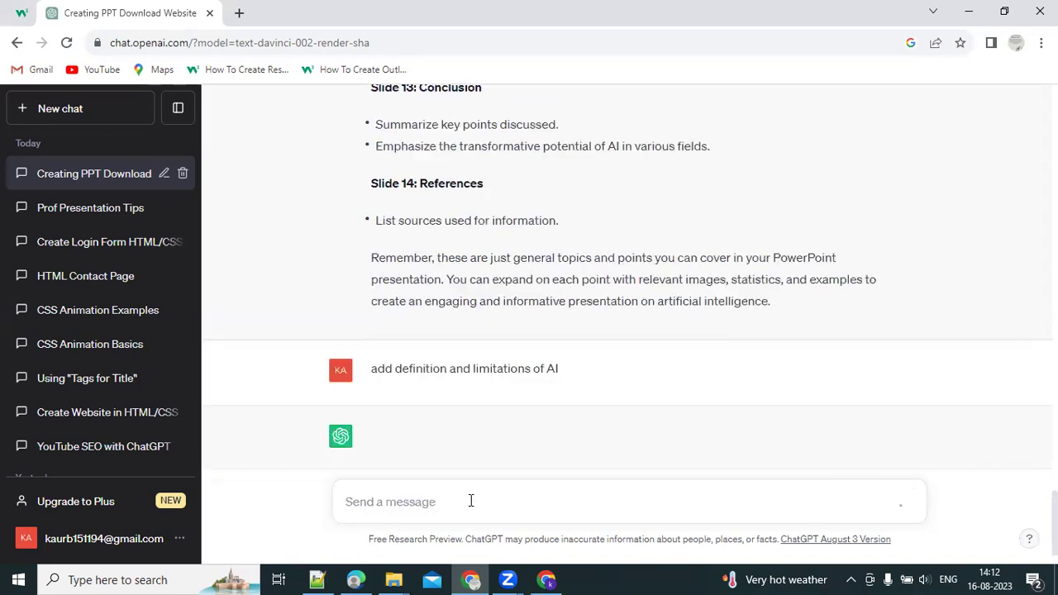